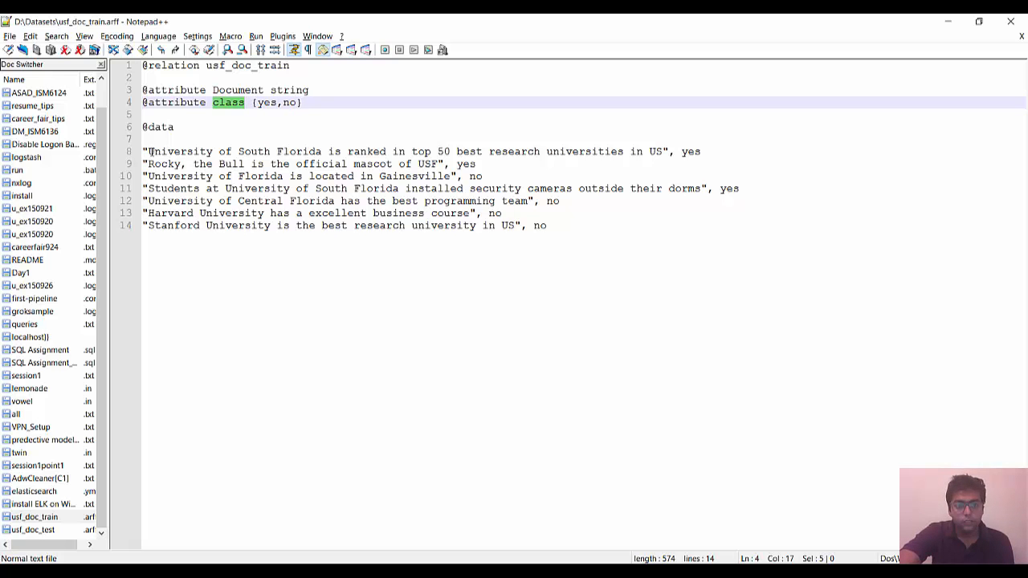
Step: Examine the document strings and their yes/no class labels in the usf_doc_train data section
left_click_drag(150, 151, 663, 151)
left_click(663, 151)
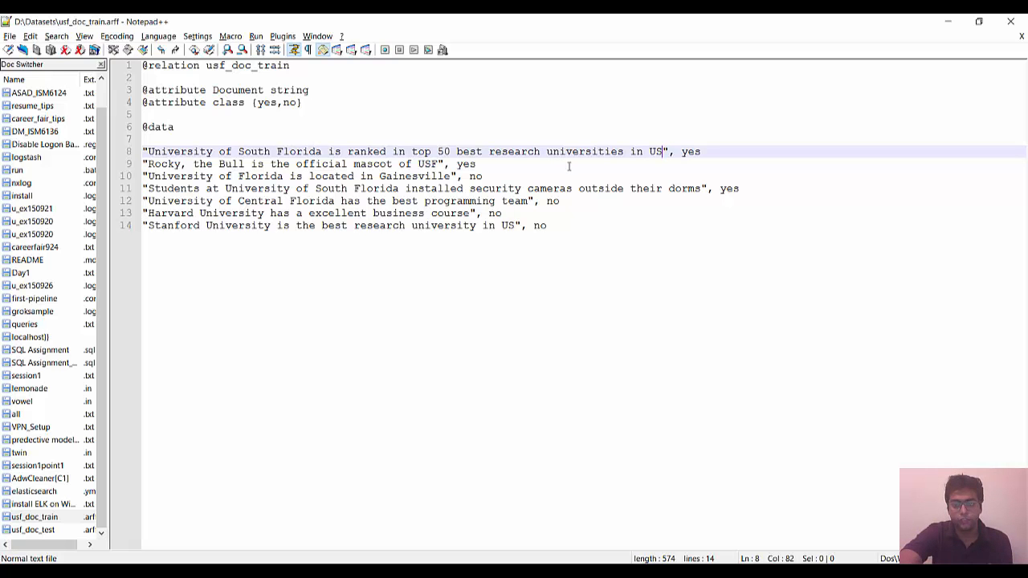
left_click_drag(664, 151, 147, 153)
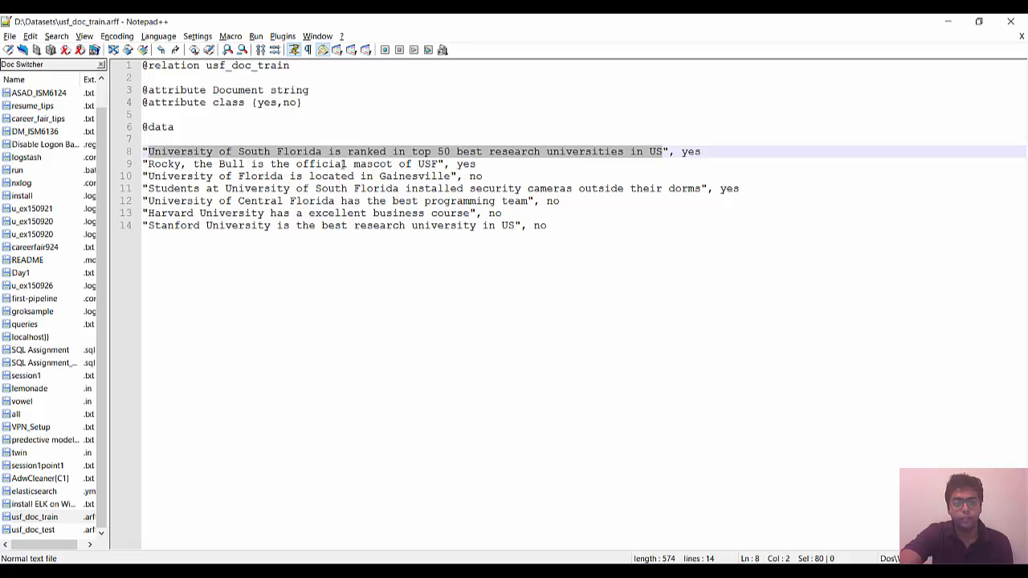
double_click(695, 154)
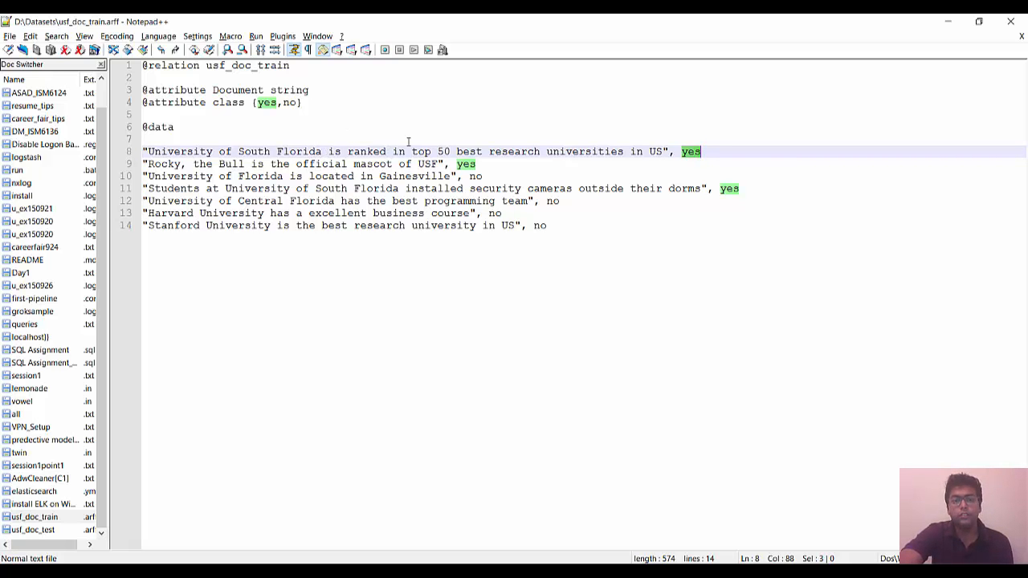
double_click(554, 203)
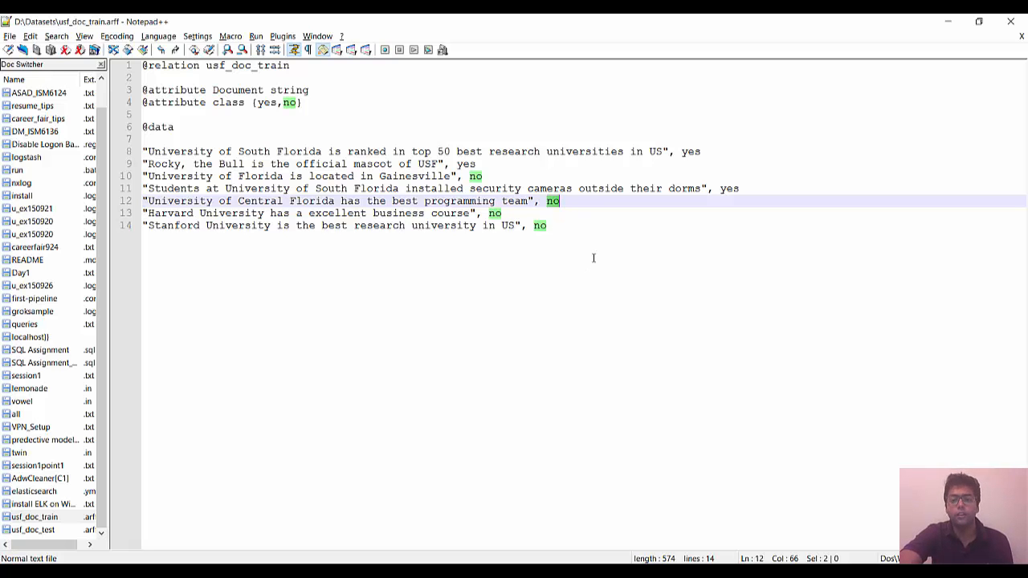
double_click(540, 227)
left_click(551, 230)
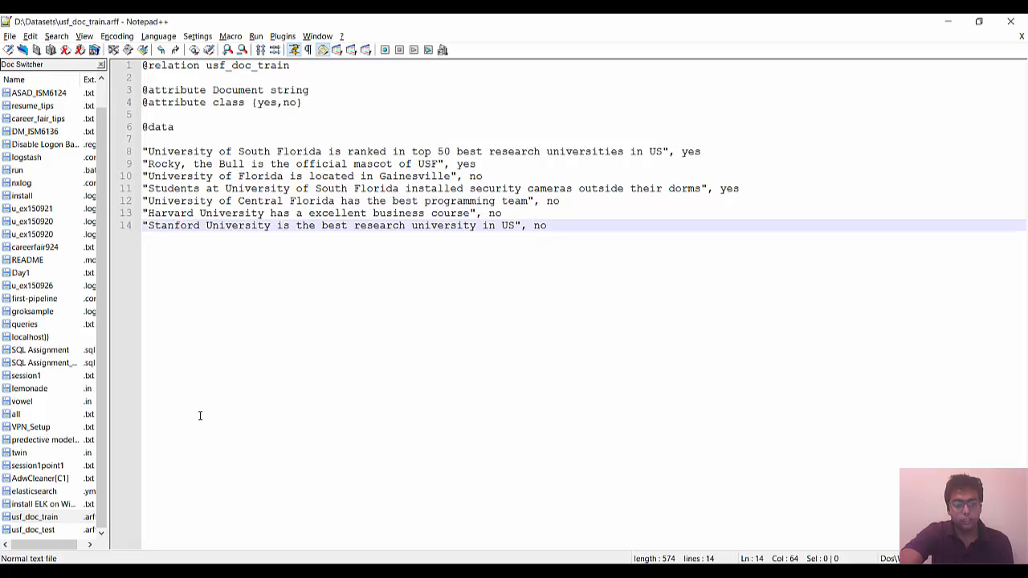
Step: Open usf_doc_test and examine its relation name and the unlabelled class values of its four documents
left_click(50, 534)
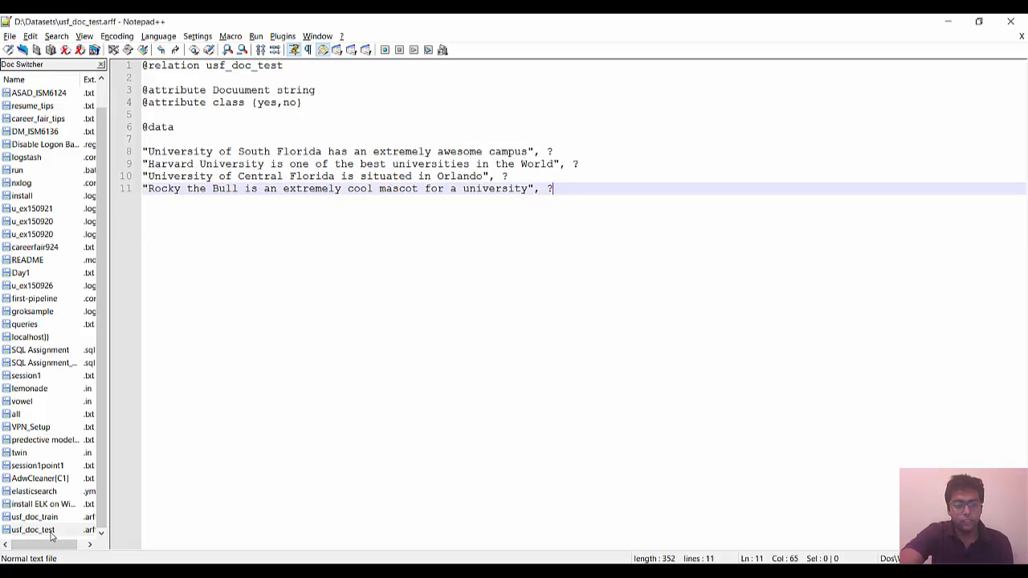
double_click(222, 66)
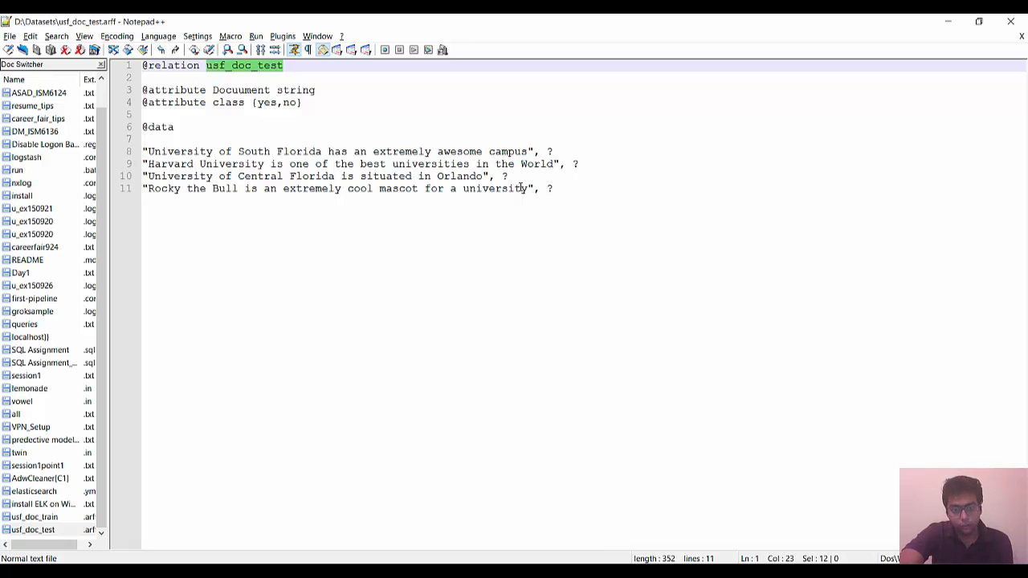
left_click(549, 151)
double_click(575, 164)
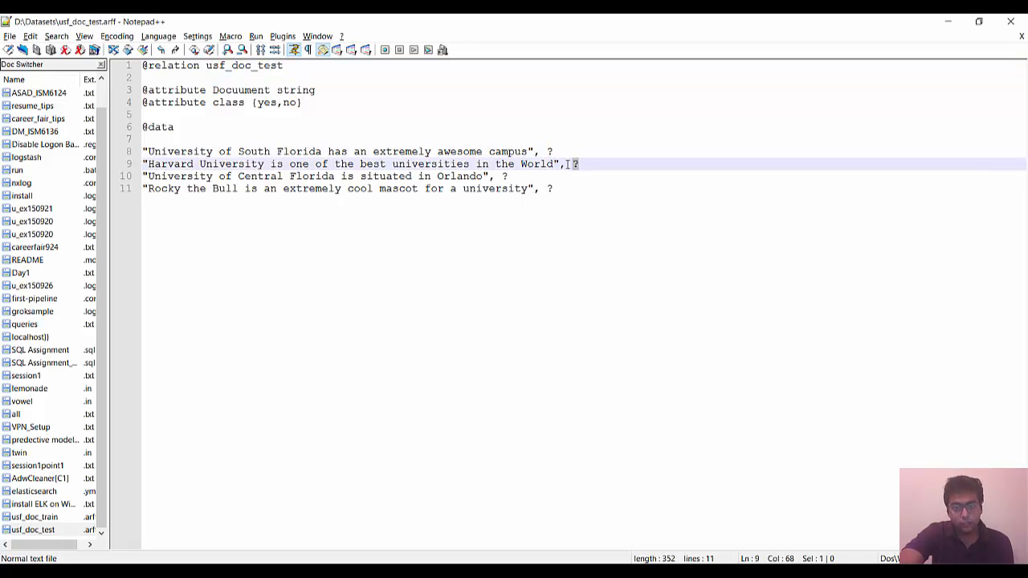
left_click_drag(512, 178, 543, 188)
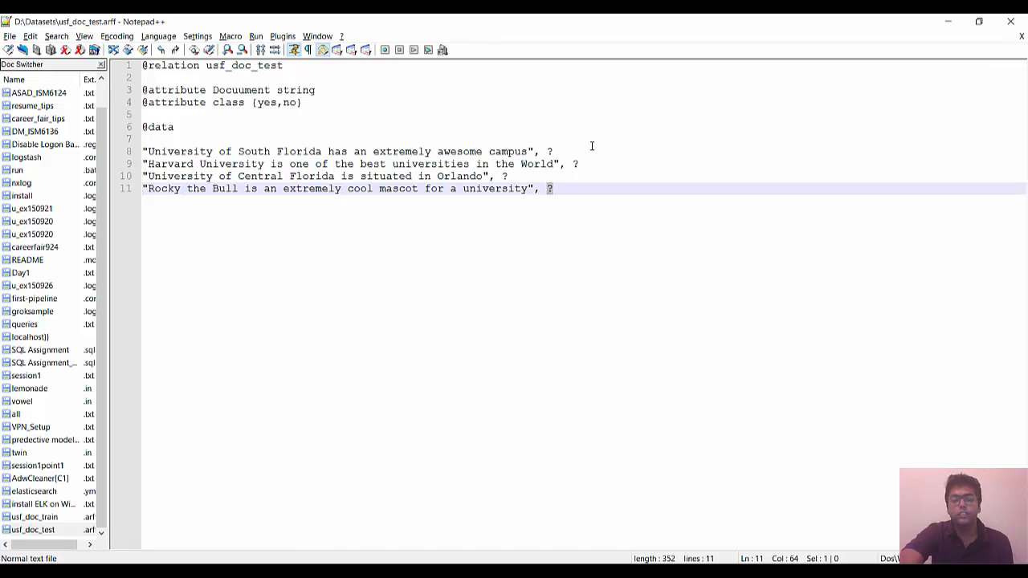
left_click(586, 302)
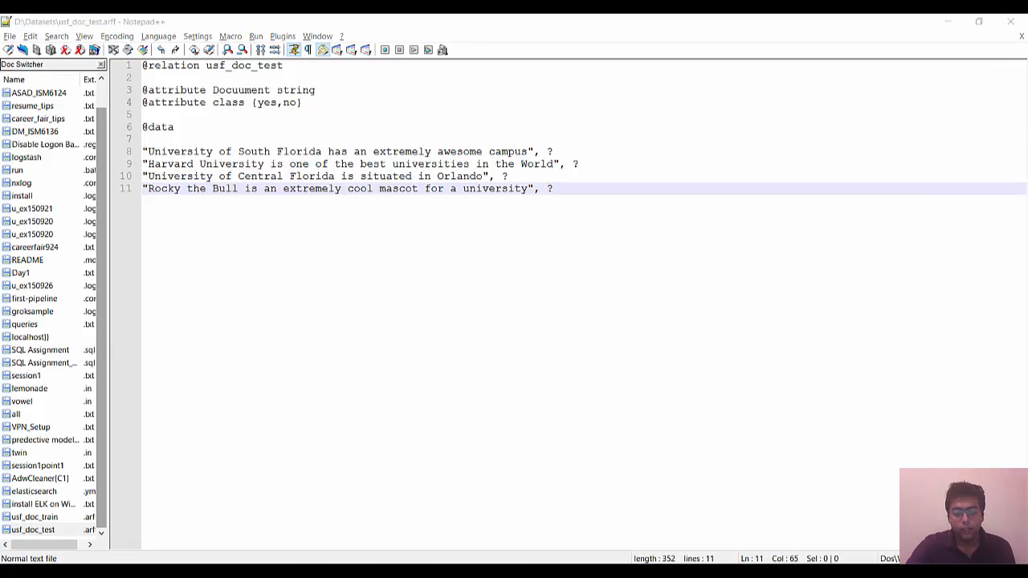
Step: Switch to Weka Explorer and apply the unsupervised attribute filter StringToWordVector to the usf_doc_train data
left_click(482, 514)
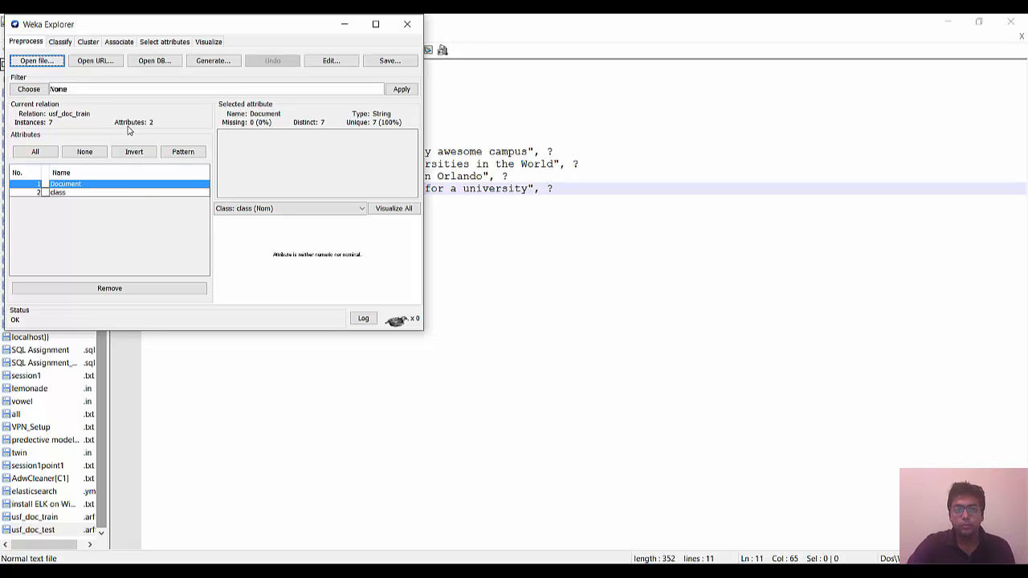
left_click(38, 93)
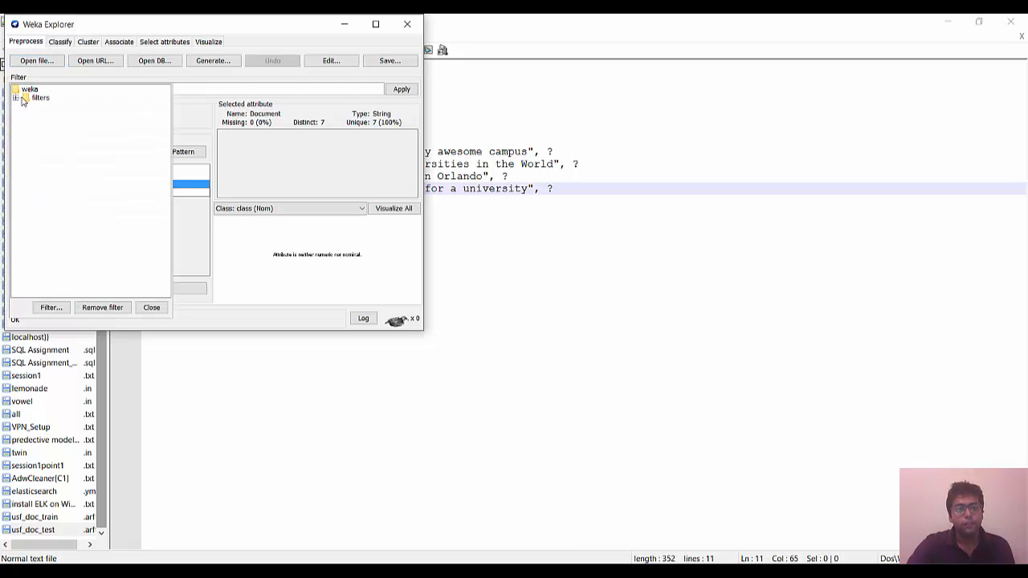
left_click(16, 98)
left_click(26, 133)
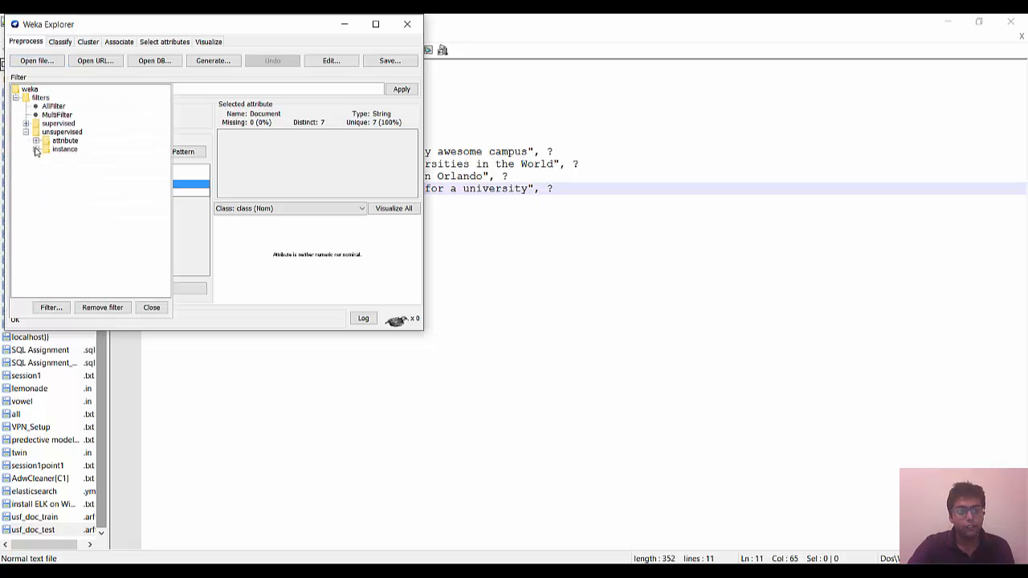
left_click(35, 141)
scroll(73, 235, "down", 6)
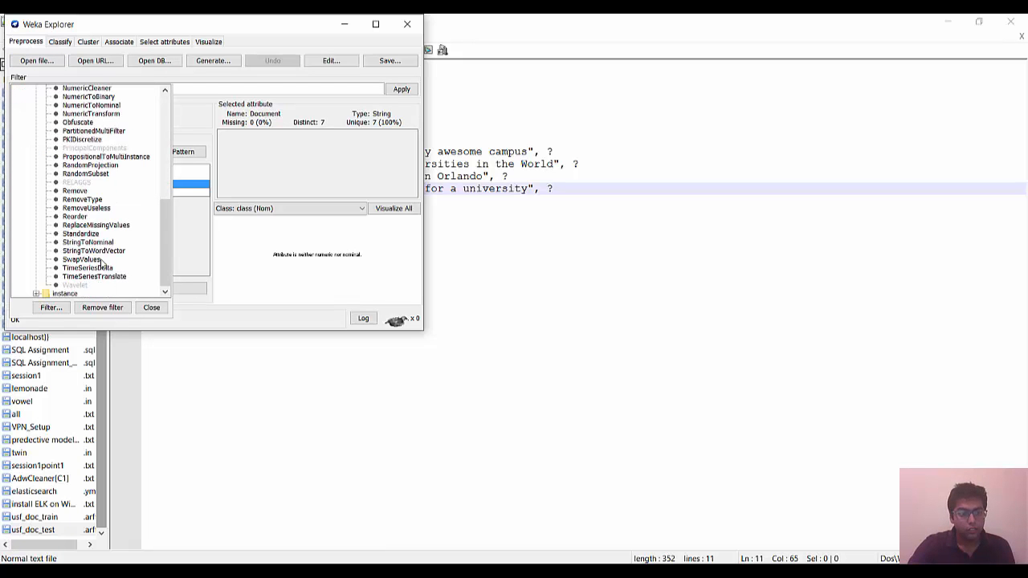
left_click(102, 252)
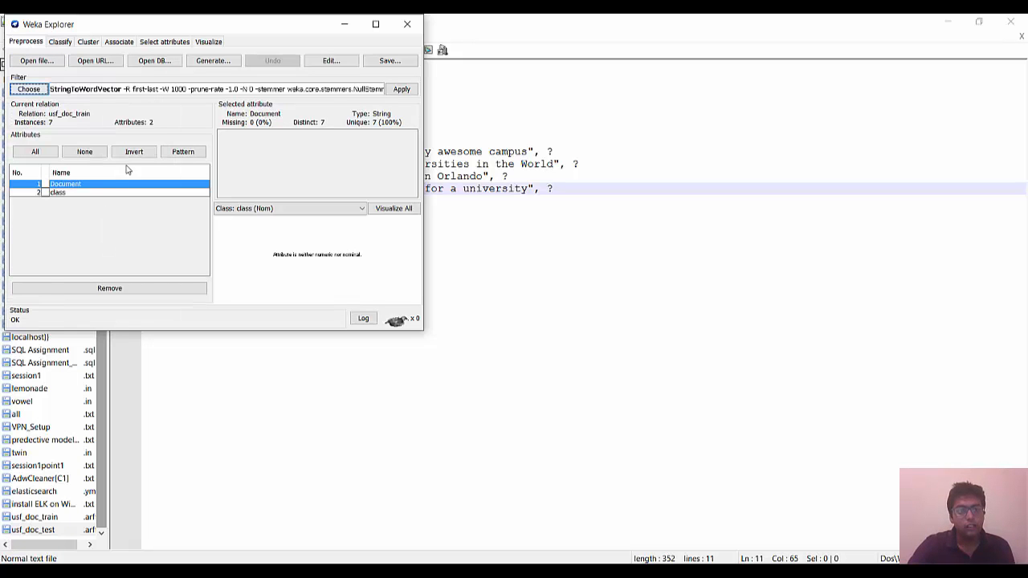
left_click(399, 89)
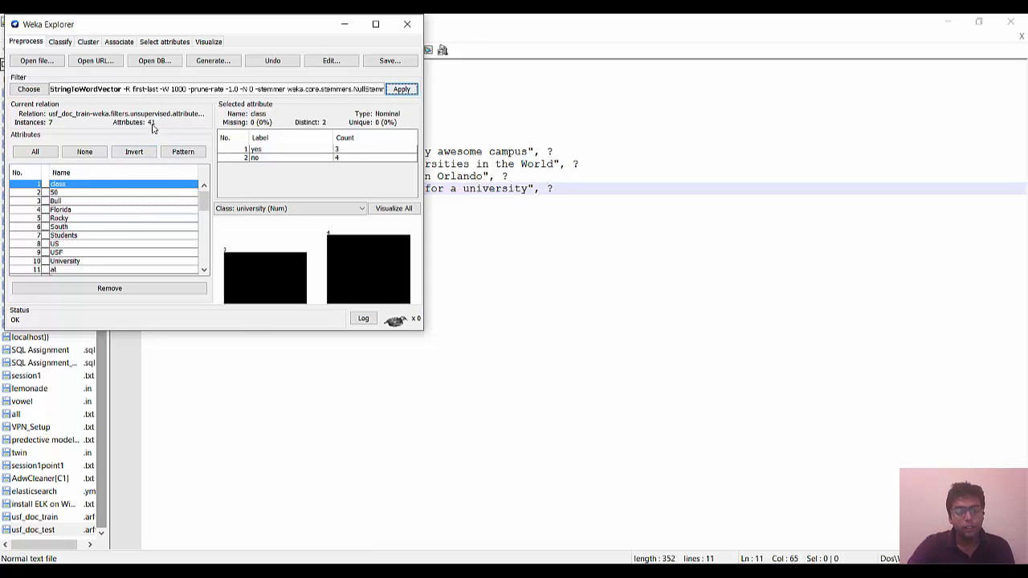
Step: Look through the word attributes generated by the StringToWordVector filter
scroll(86, 217, "down", 10)
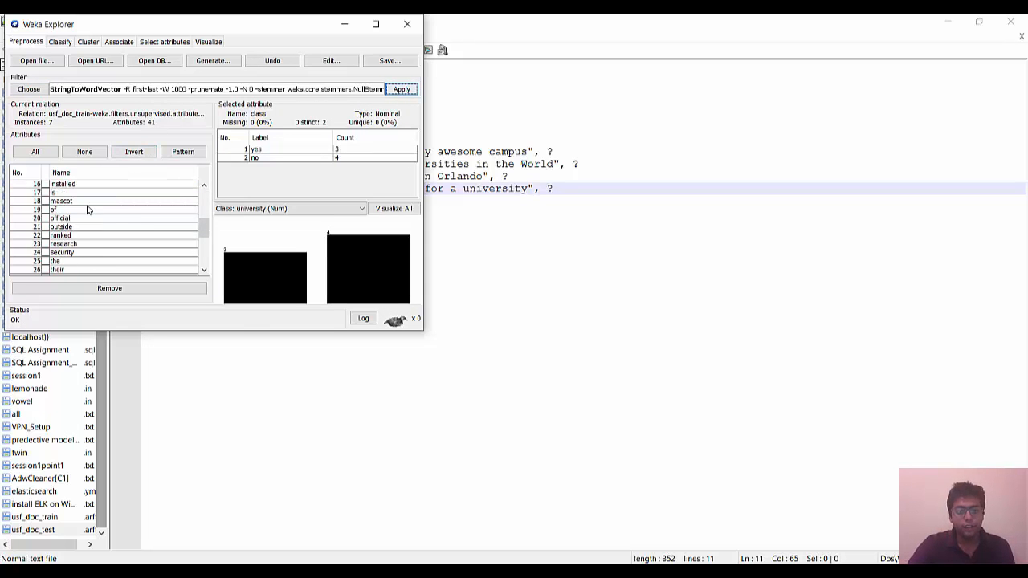
scroll(88, 233, "up", 10)
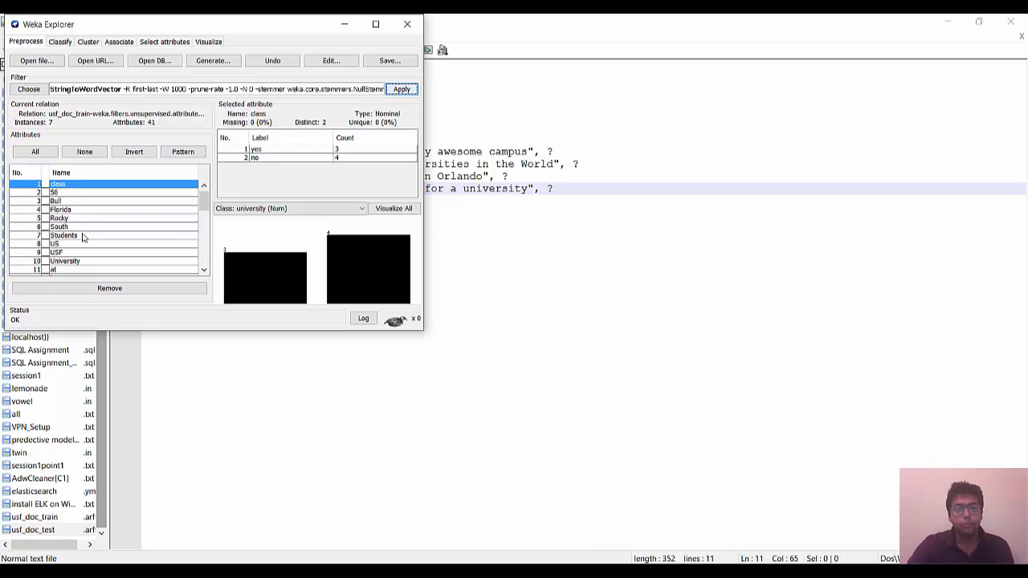
scroll(87, 235, "down", 5)
scroll(88, 233, "down", 5)
scroll(85, 232, "up", 5)
scroll(83, 232, "up", 5)
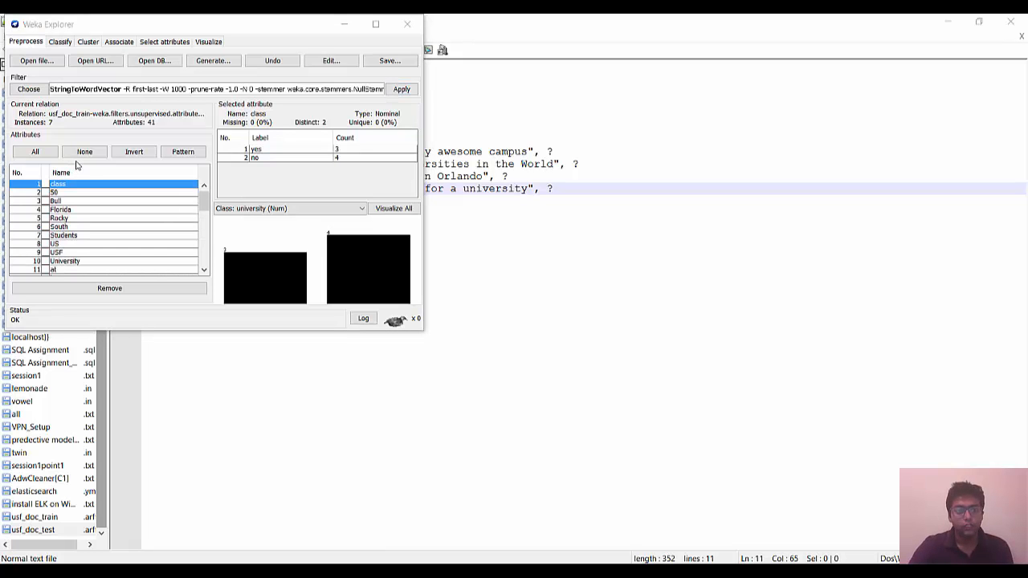
Step: Set the nominal class attribute as the classification target and choose the J48 tree classifier
left_click(60, 42)
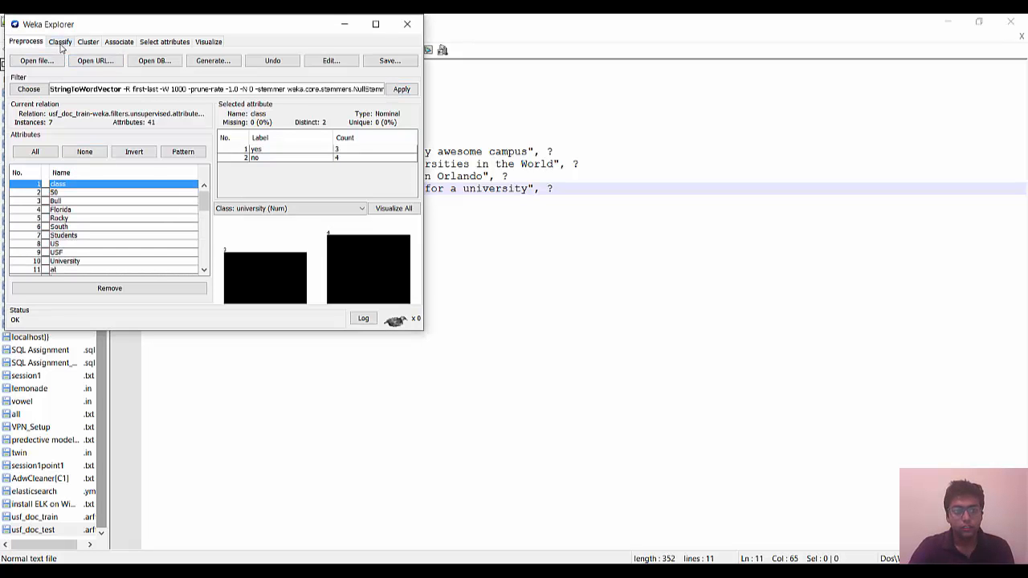
left_click(58, 175)
scroll(57, 197, "up", 6)
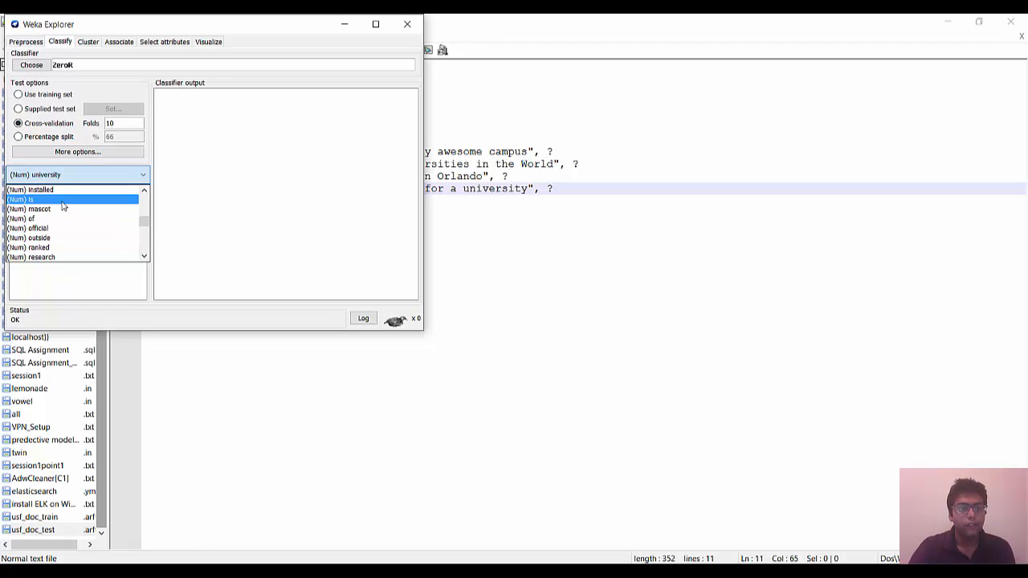
left_click(54, 197)
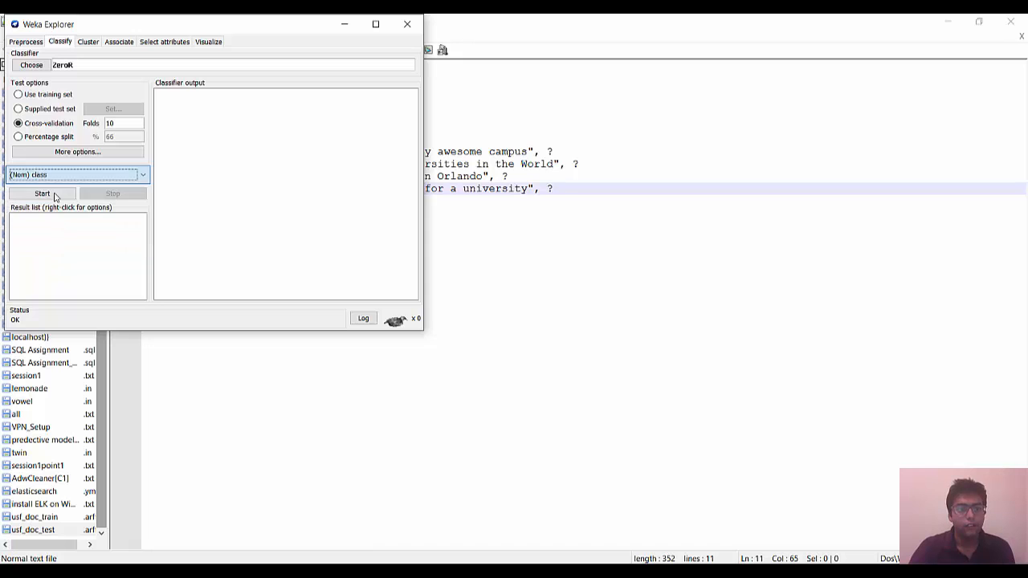
left_click(32, 65)
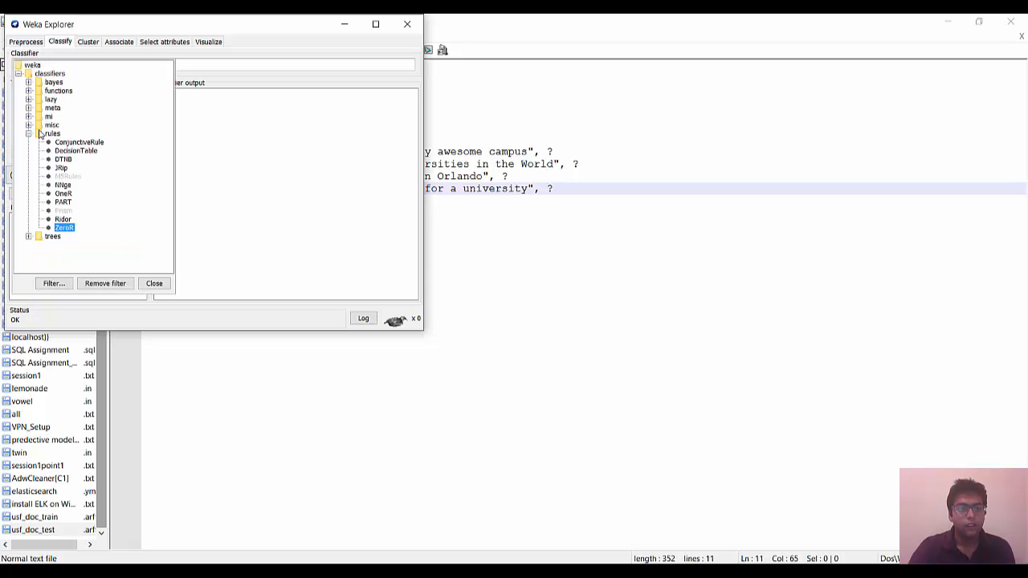
left_click(28, 236)
left_click(59, 184)
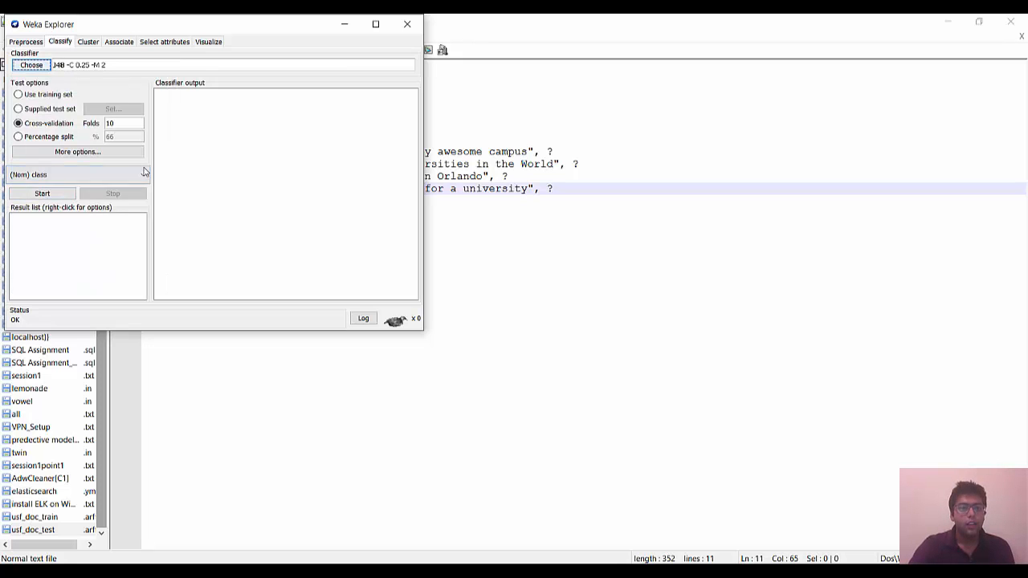
Step: Supply usf_doc_test.arff as the test set and try to run the J48 classifier on it
left_click(41, 110)
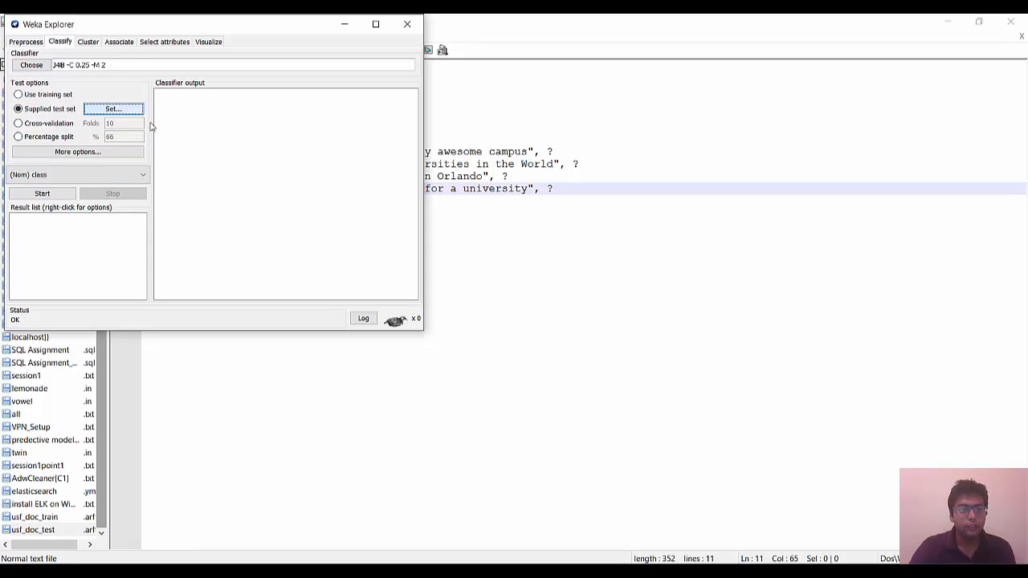
left_click(113, 109)
left_click(50, 63)
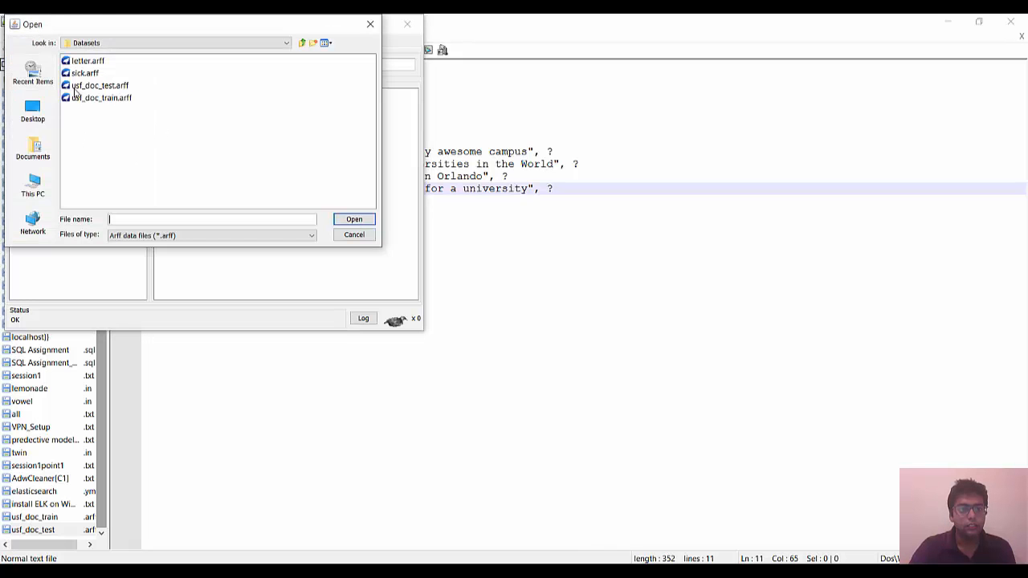
left_click(112, 86)
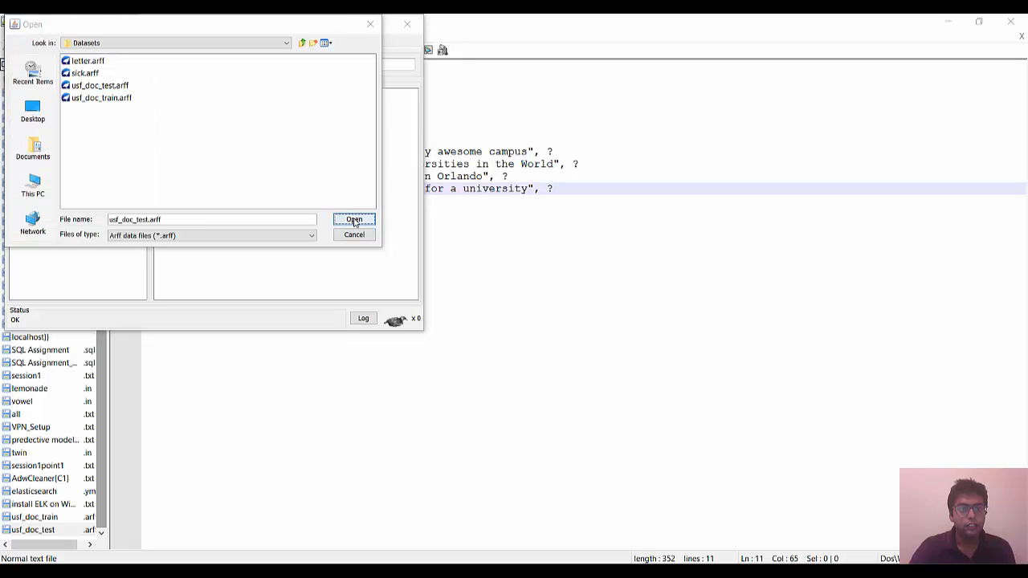
left_click(354, 220)
left_click(123, 82)
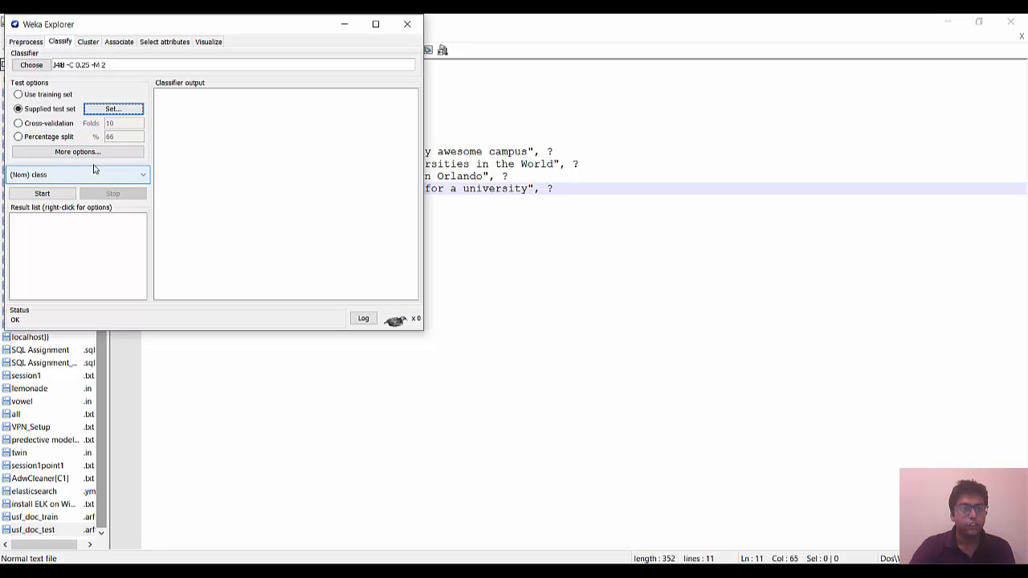
left_click(57, 194)
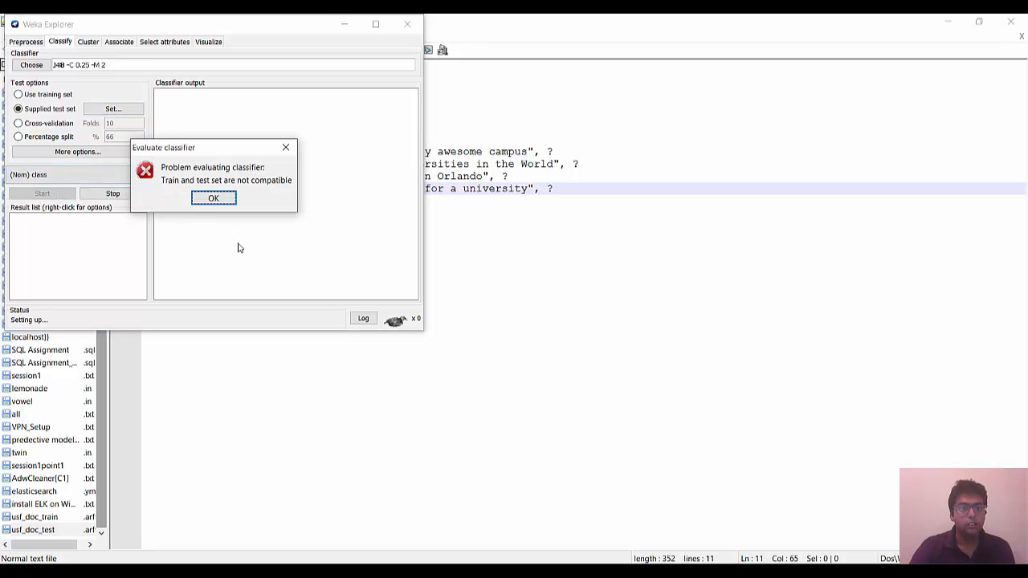
left_click(214, 199)
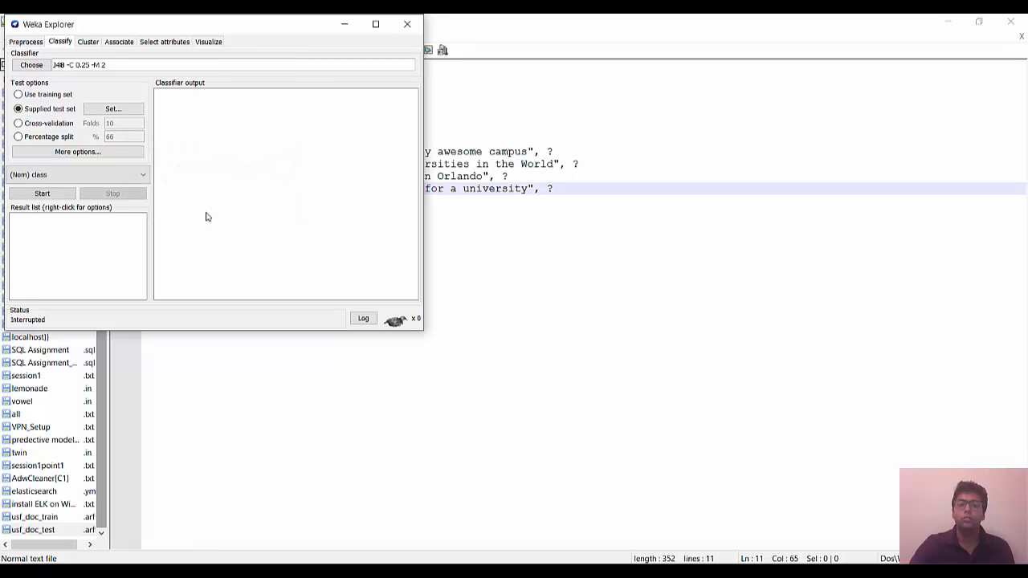
Step: Review the filtered training set's word attributes again and return to the usf_doc_test file in Notepad++
left_click(21, 42)
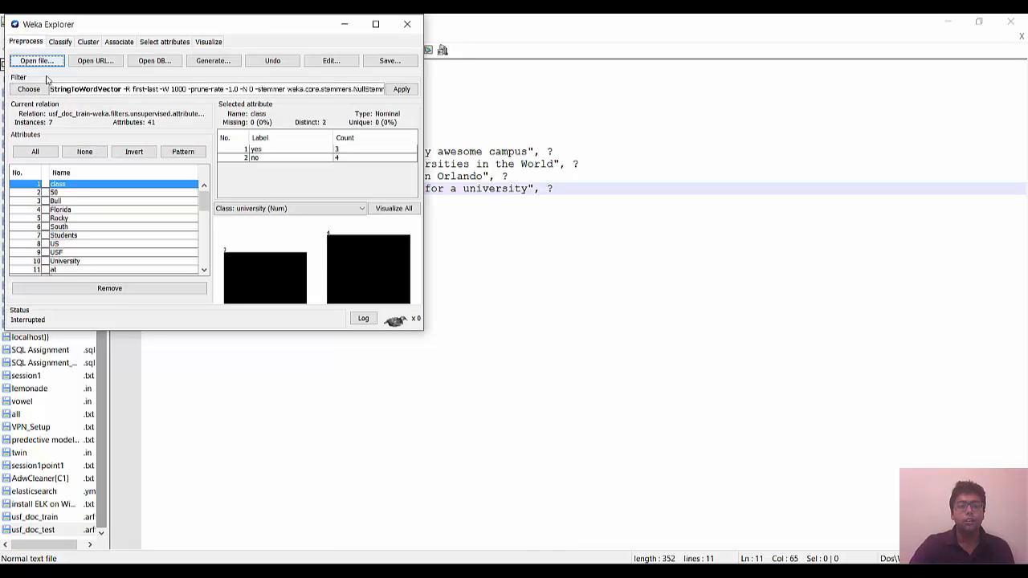
scroll(95, 220, "down", 8)
scroll(102, 223, "up", 4)
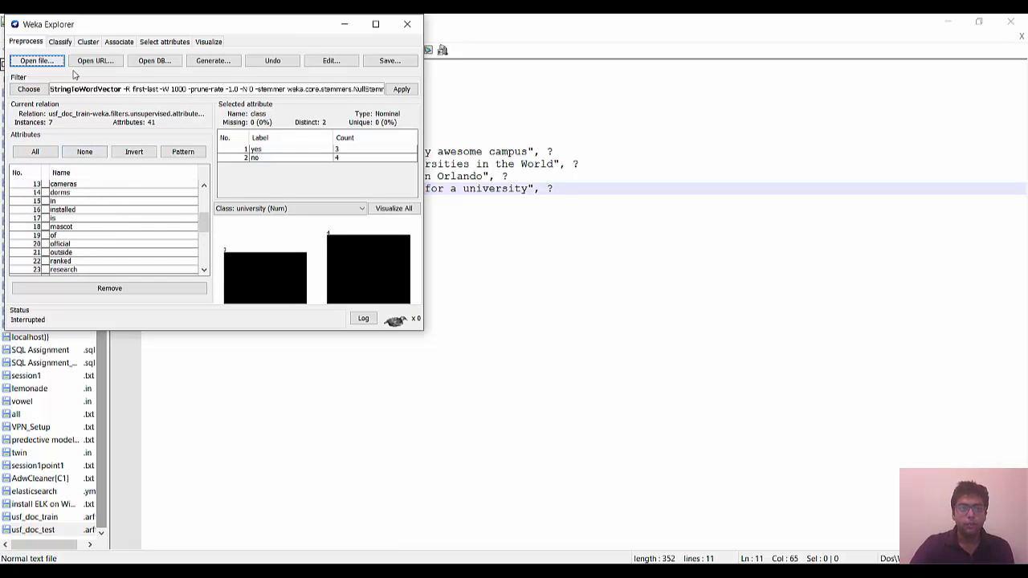
left_click(593, 303)
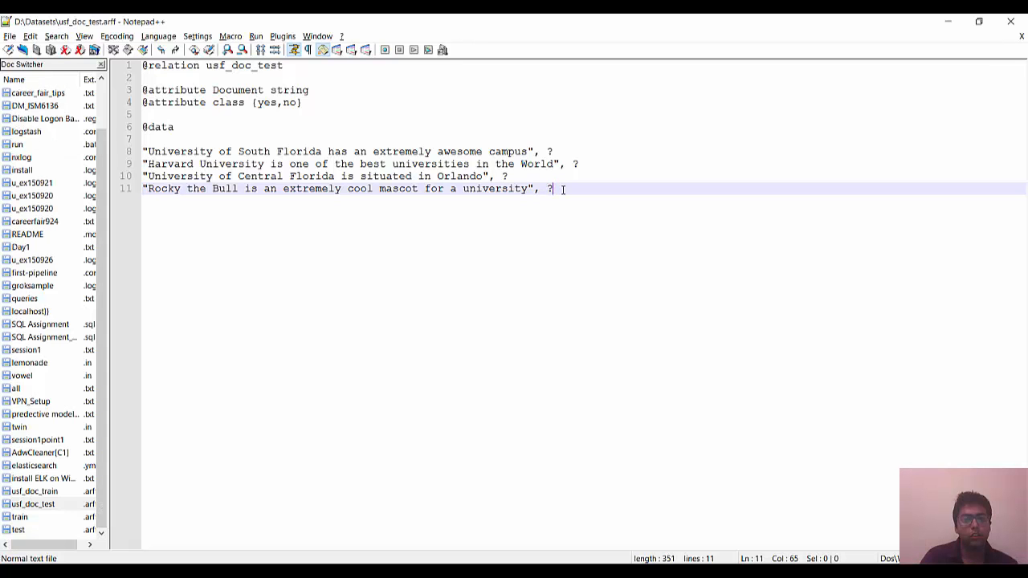
Step: Switch to Weka Explorer and maximize its window
mouse_move(550, 572)
left_click(615, 518)
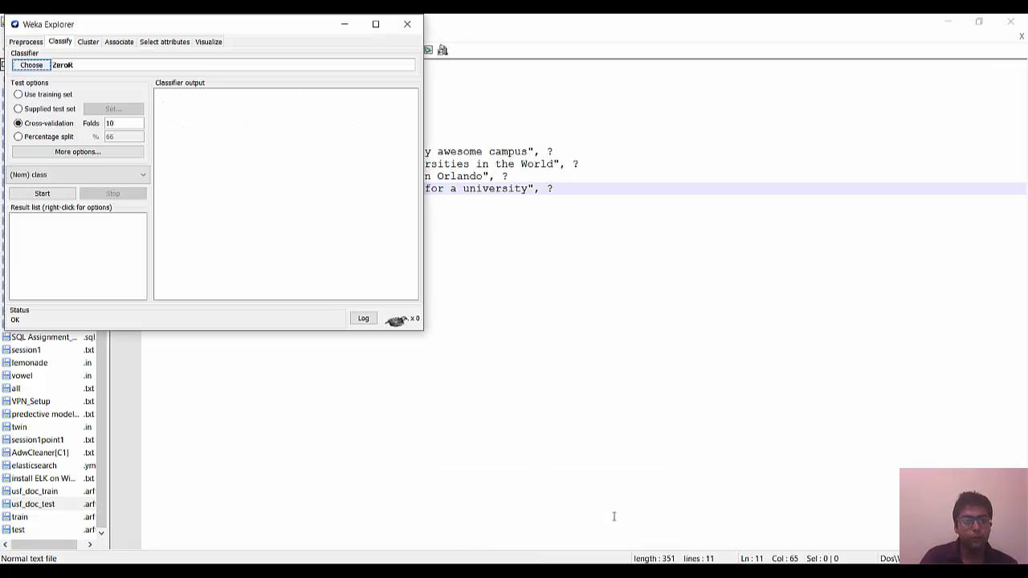
left_click(381, 26)
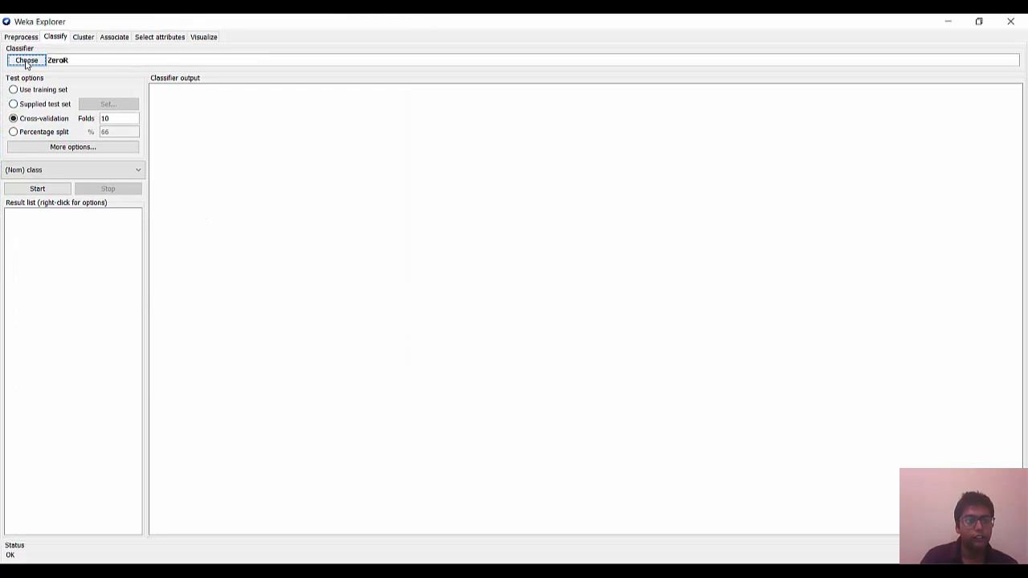
Step: Choose the FilteredClassifier meta classifier in place of ZeroR
left_click(27, 64)
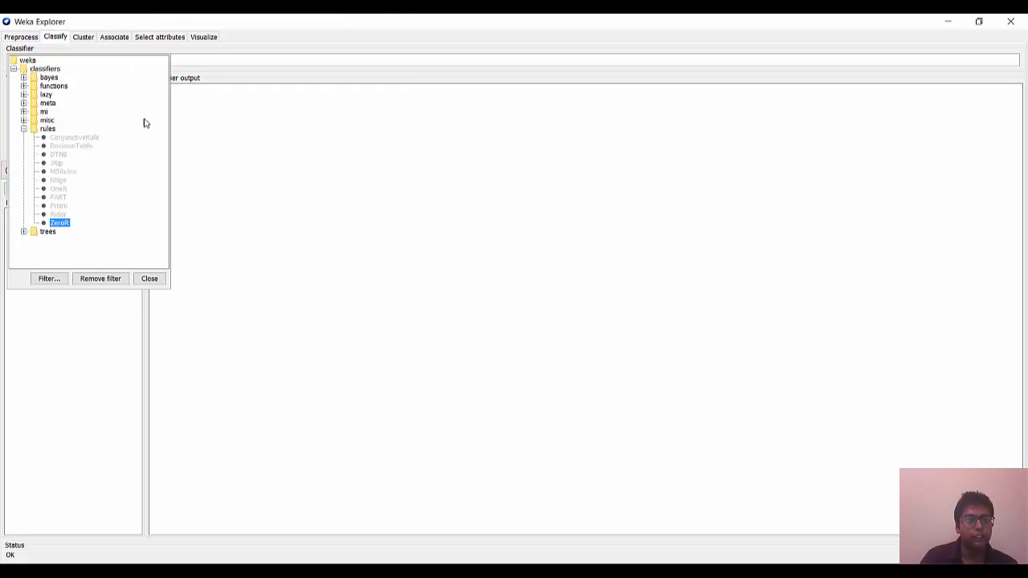
left_click(24, 104)
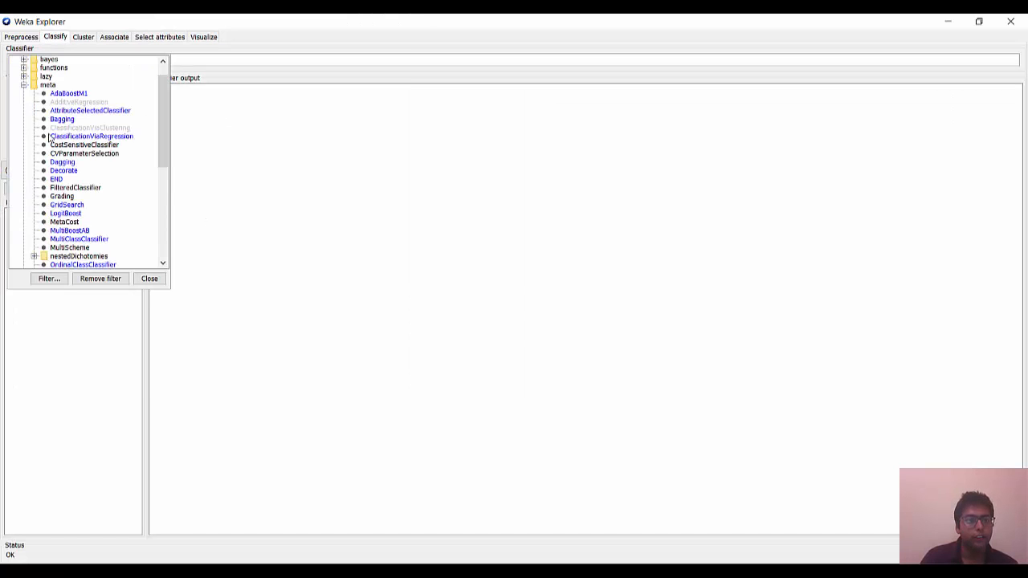
left_click(78, 188)
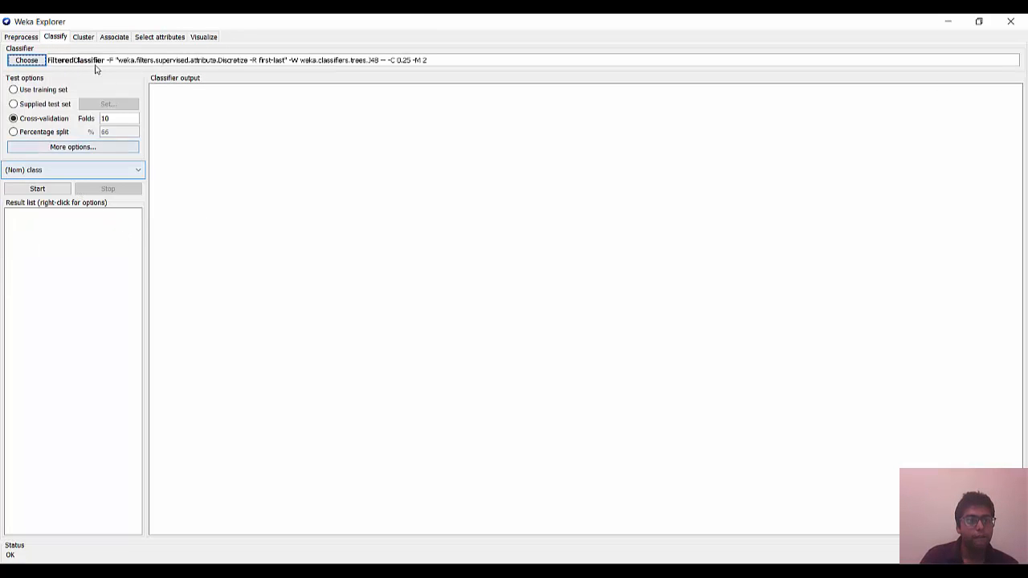
Step: Set the FilteredClassifier's filter to the unsupervised attribute filter StringToWordVector, keeping J48 as its base classifier
left_click(74, 61)
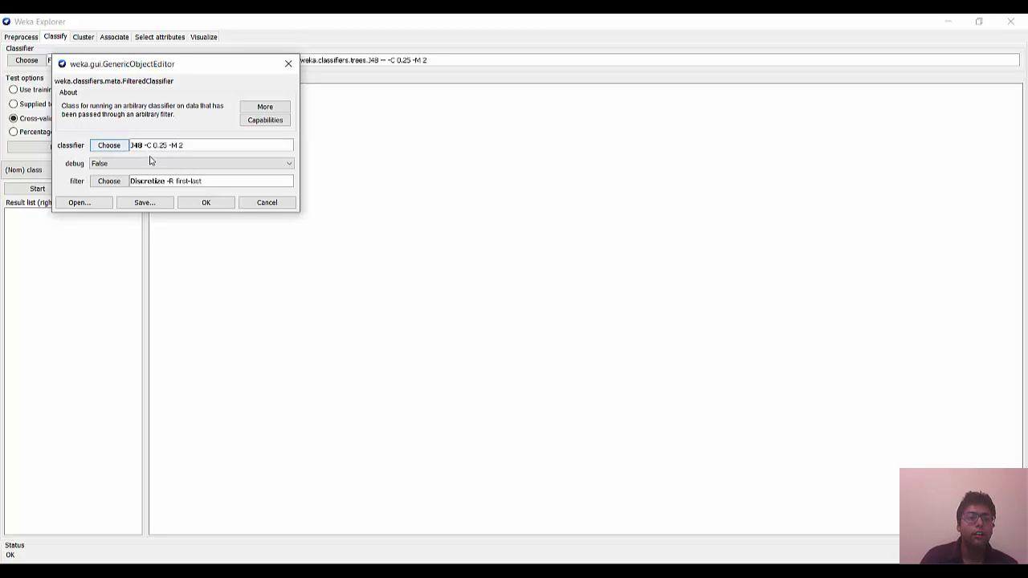
left_click(117, 185)
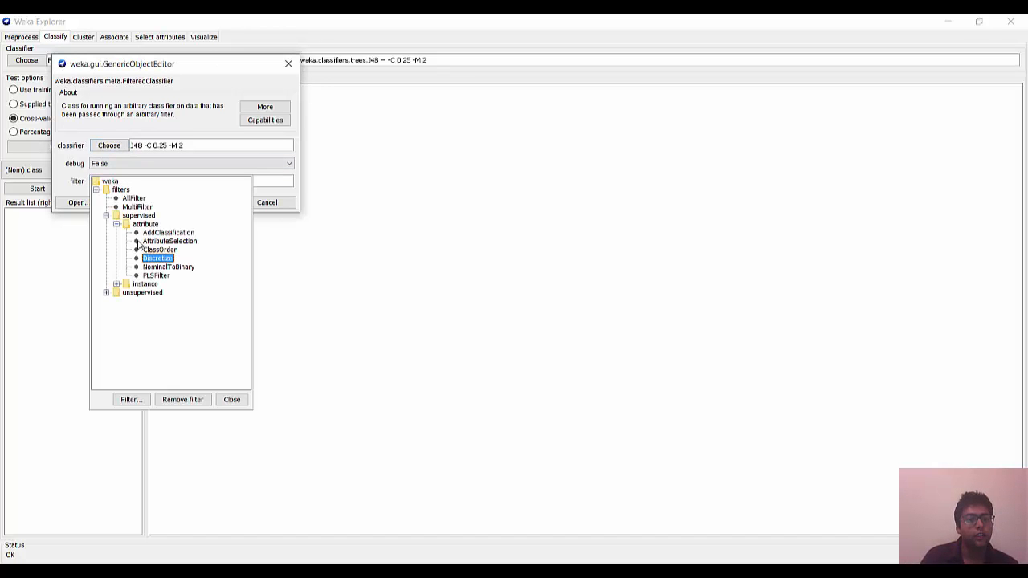
left_click(106, 294)
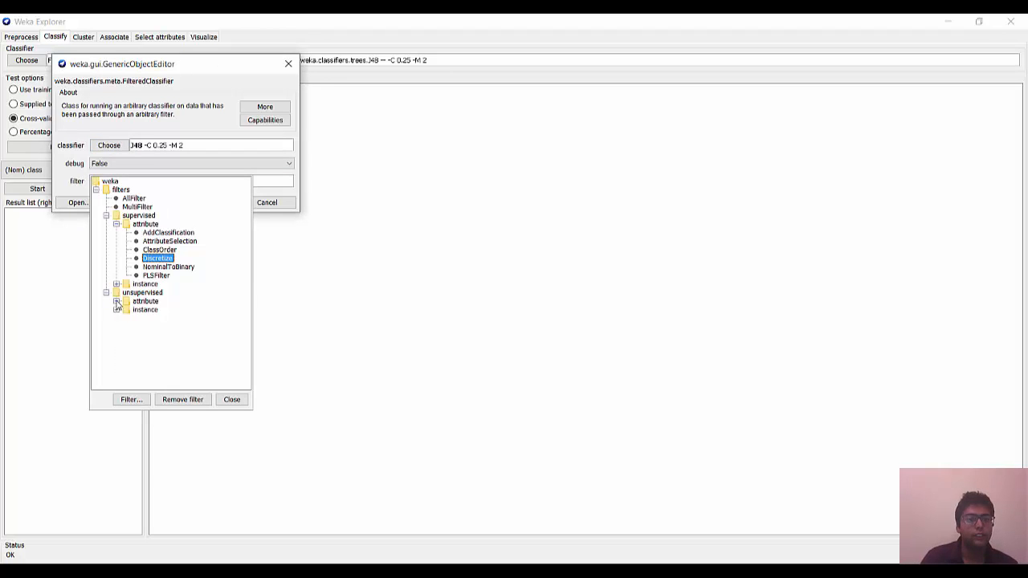
left_click(117, 301)
scroll(164, 343, "down", 1)
scroll(164, 344, "down", 8)
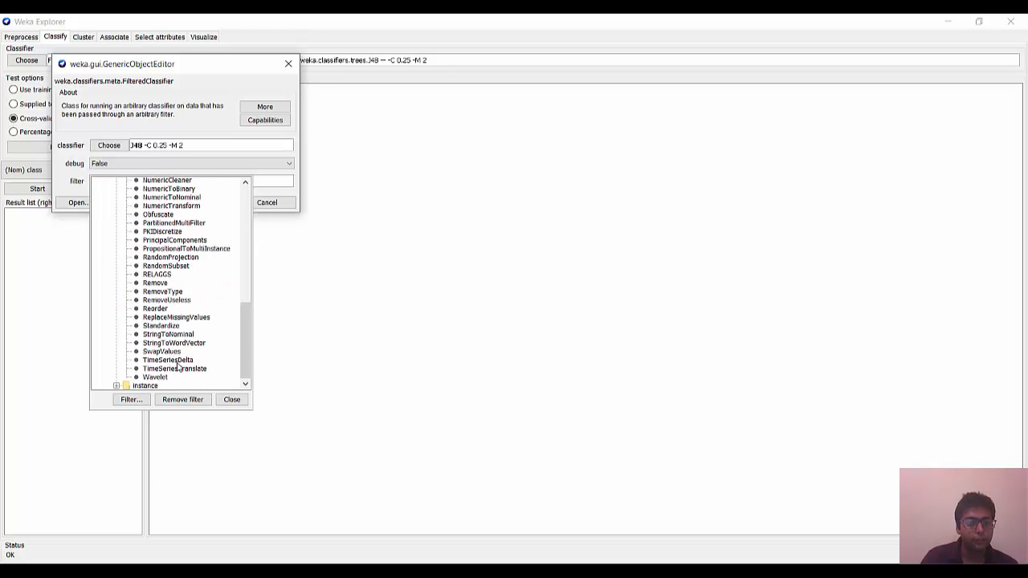
left_click(192, 343)
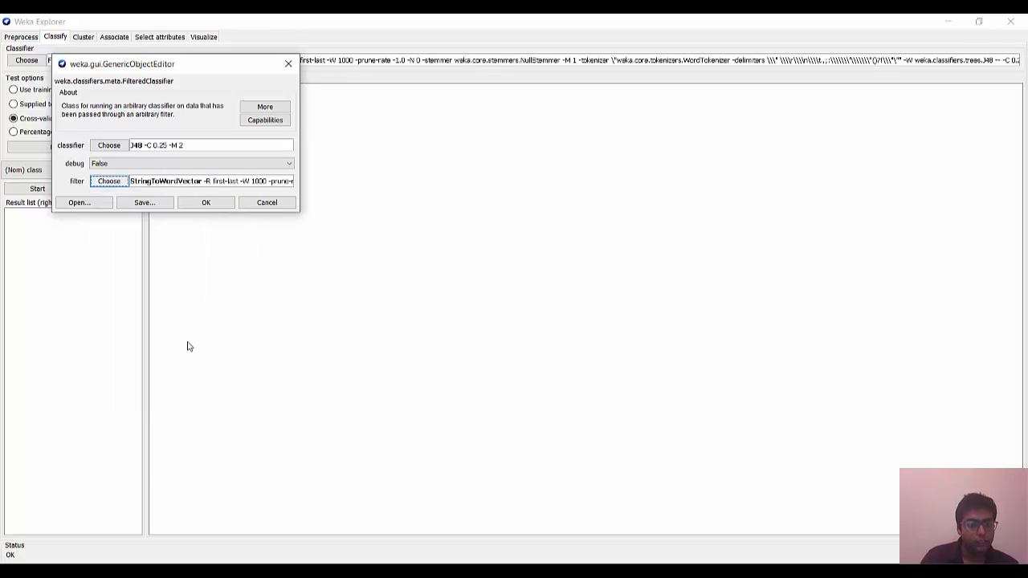
left_click(214, 208)
Step: Use a supplied test set for evaluation and load the usf_doc_test file as that set
left_click(57, 105)
left_click(91, 105)
left_click(49, 71)
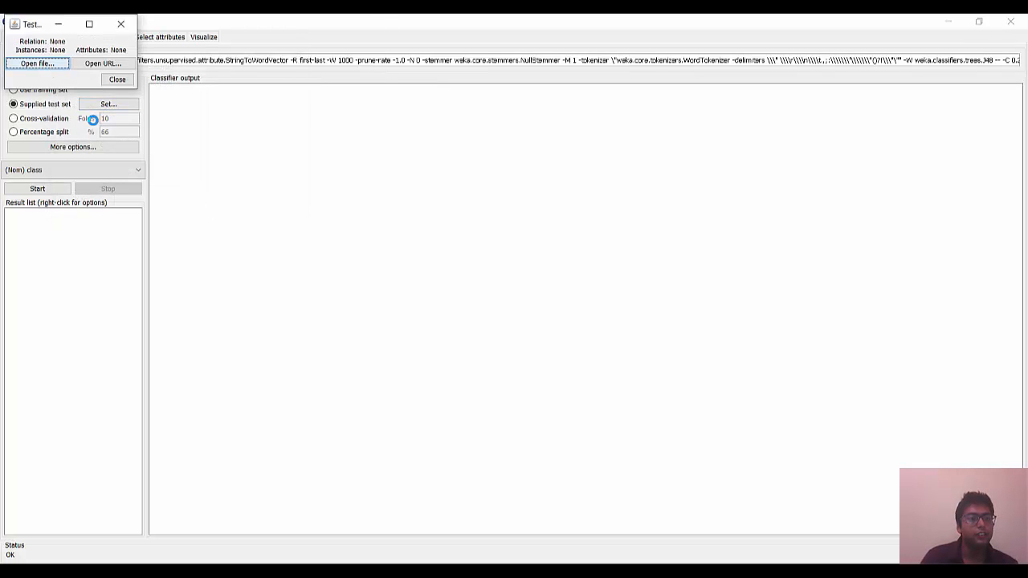
left_click(115, 114)
double_click(115, 113)
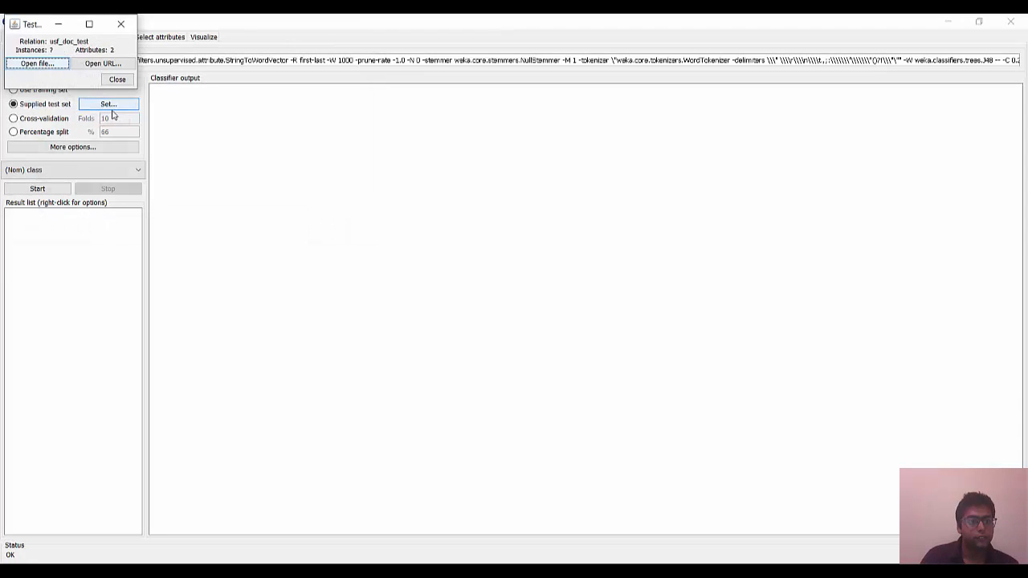
left_click(117, 83)
Step: Enable output of predictions in the evaluation options and run the FilteredClassifier on the supplied test set
left_click(93, 147)
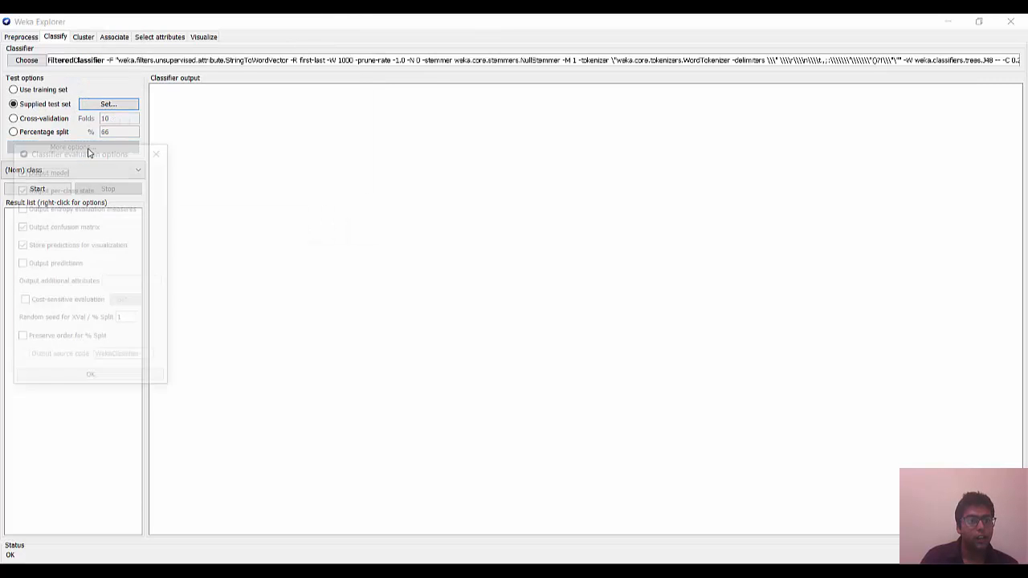
left_click(75, 268)
left_click(101, 382)
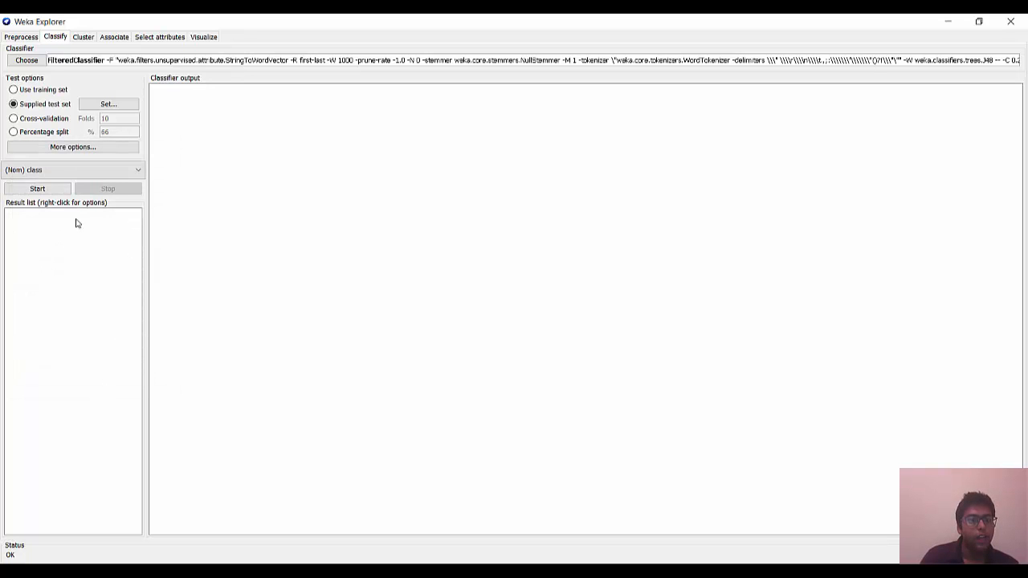
left_click(43, 189)
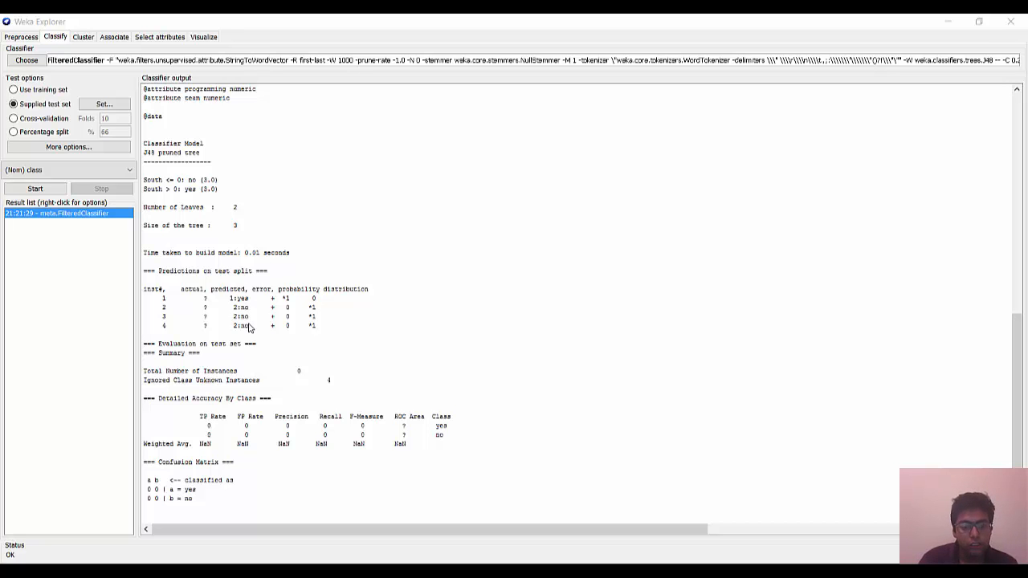
Step: Switch to usf_doc_test.arff in Notepad++ and select the "Rocky the Bull" document line to compare with its prediction
key("alt+Tab")
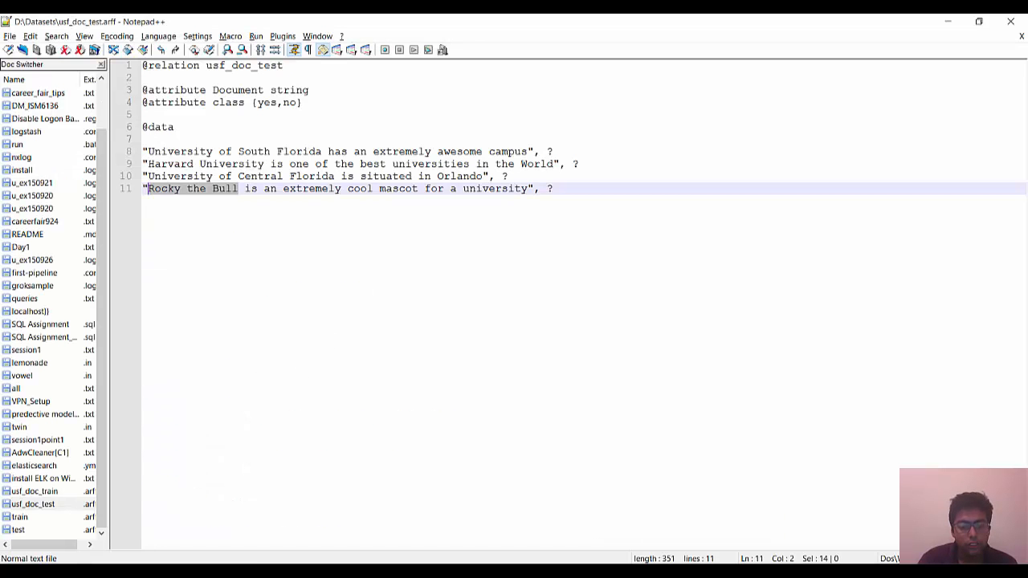
triple_click(307, 189)
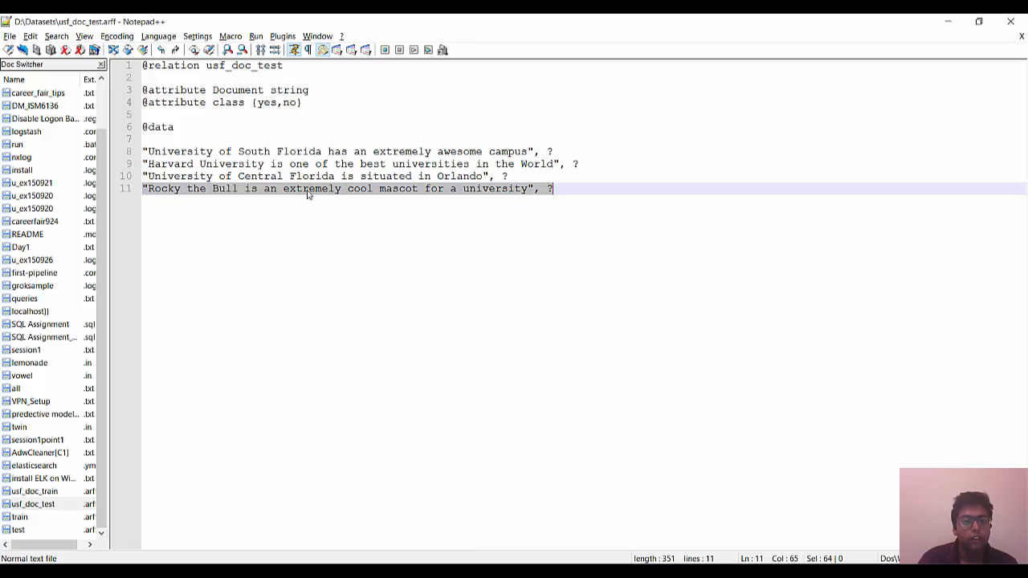